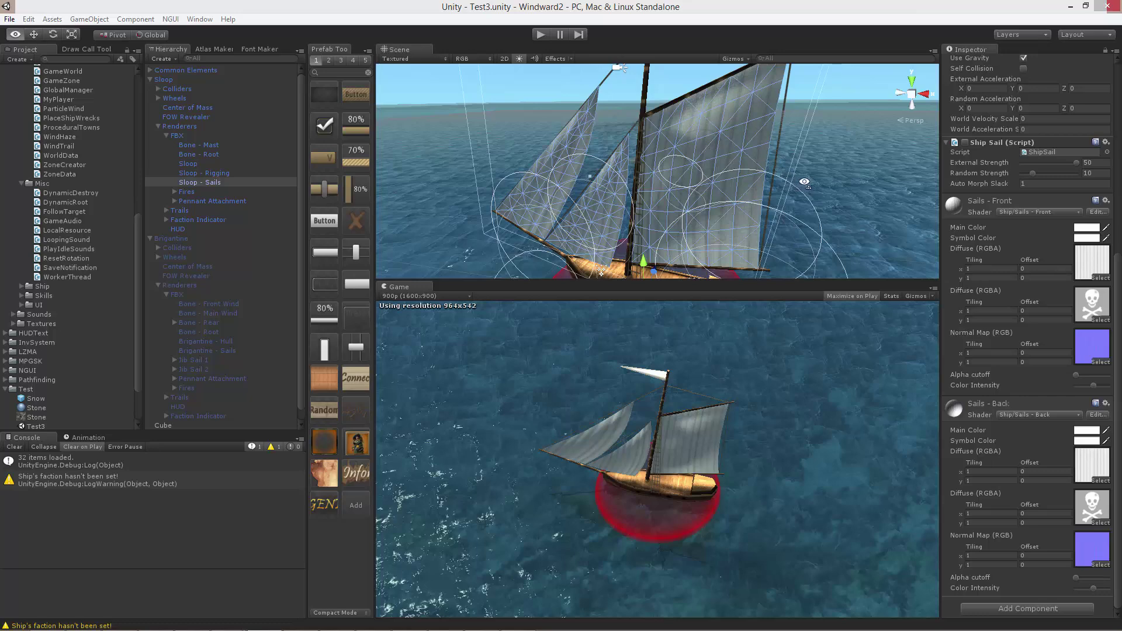
Examine the Sloop - Sails mesh and the cloth collider spheres around the ship from several angles
left_click_drag(777, 169, 792, 179, "alt")
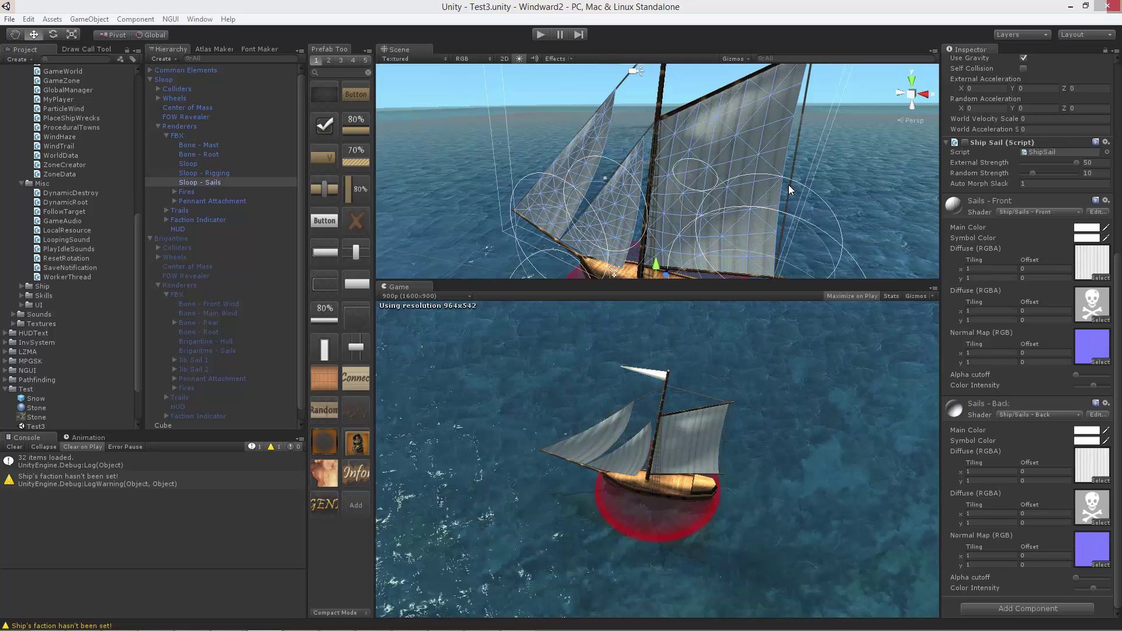
scroll(788, 185, "up", 5)
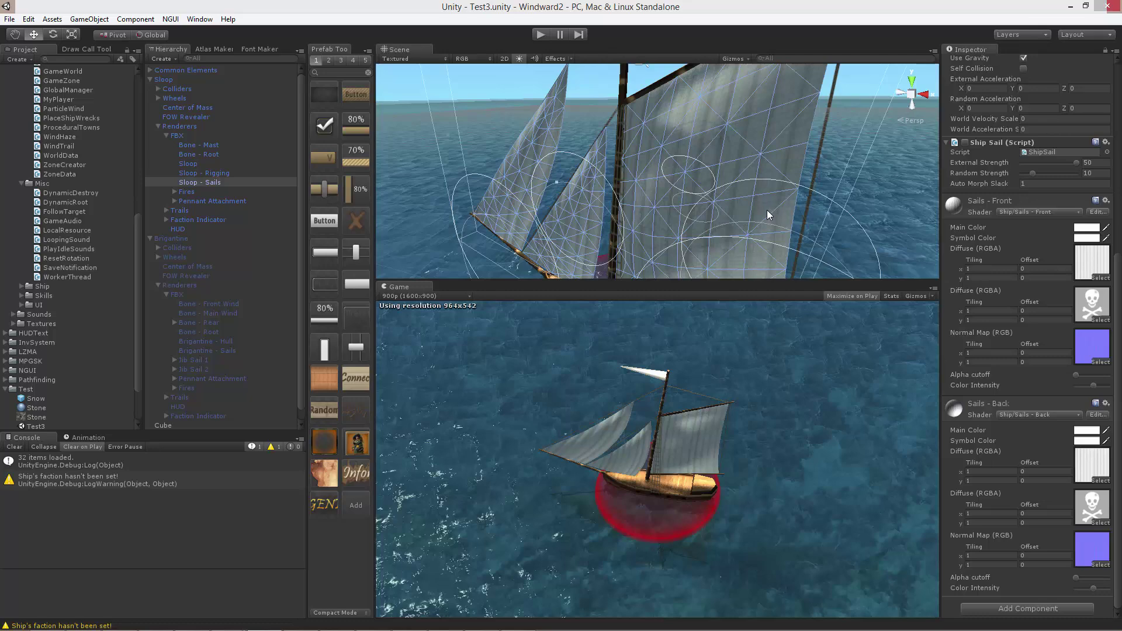
mouse_move(738, 209)
right_mouse_down()
mouse_move(756, 162)
mouse_move(745, 205)
right_mouse_up()
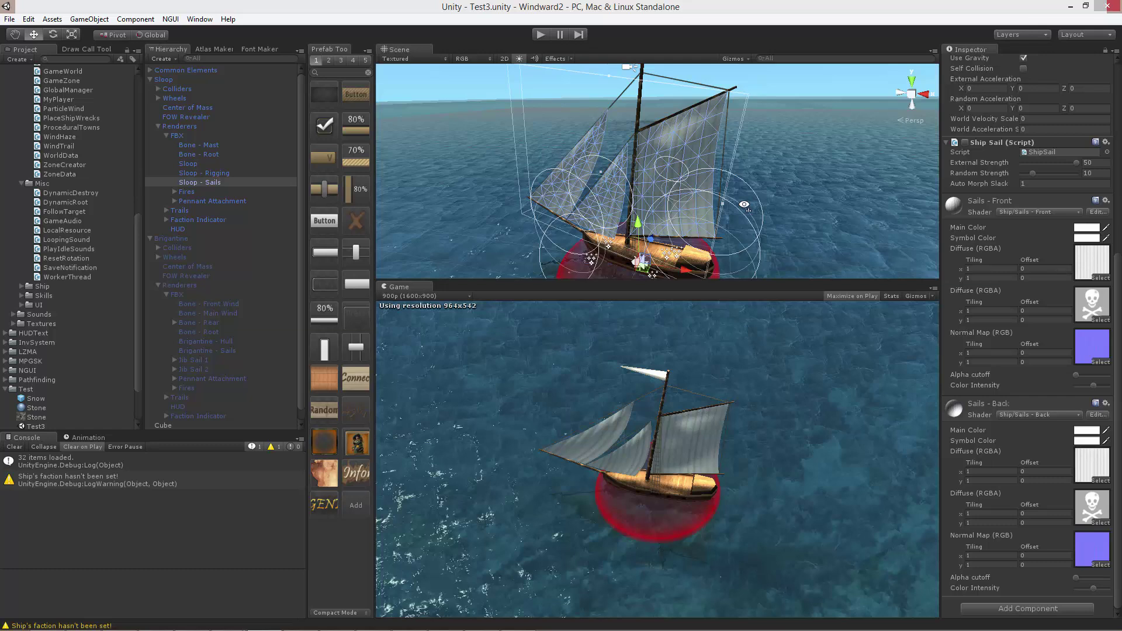
right_click_drag(744, 204, 757, 188)
scroll(1046, 233, "up", 6)
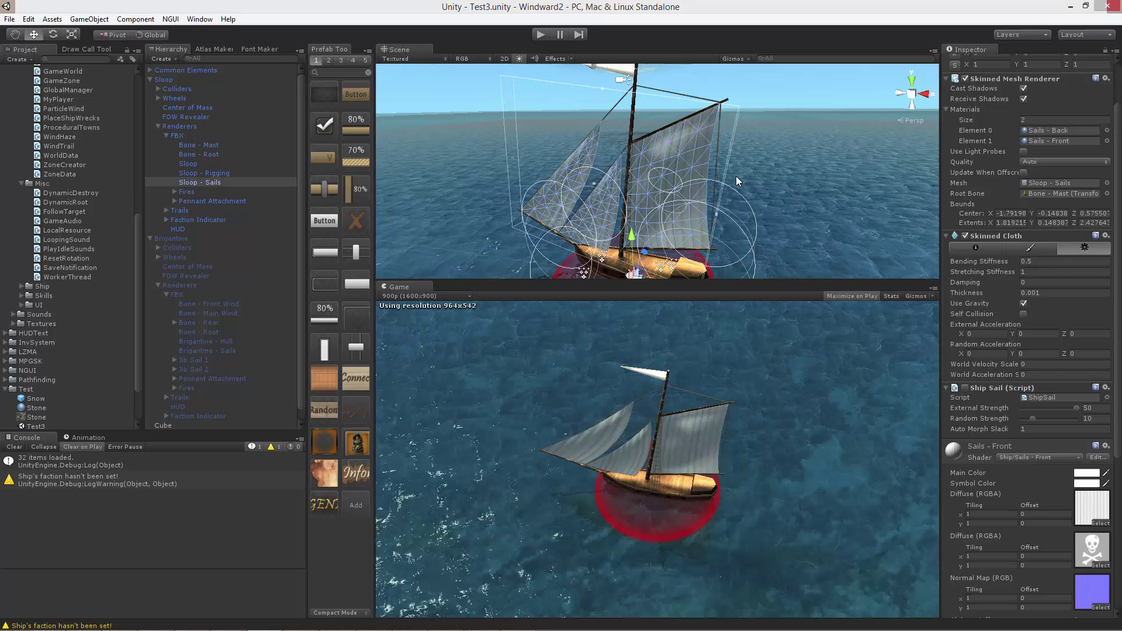
left_click_drag(742, 188, 767, 199, "alt")
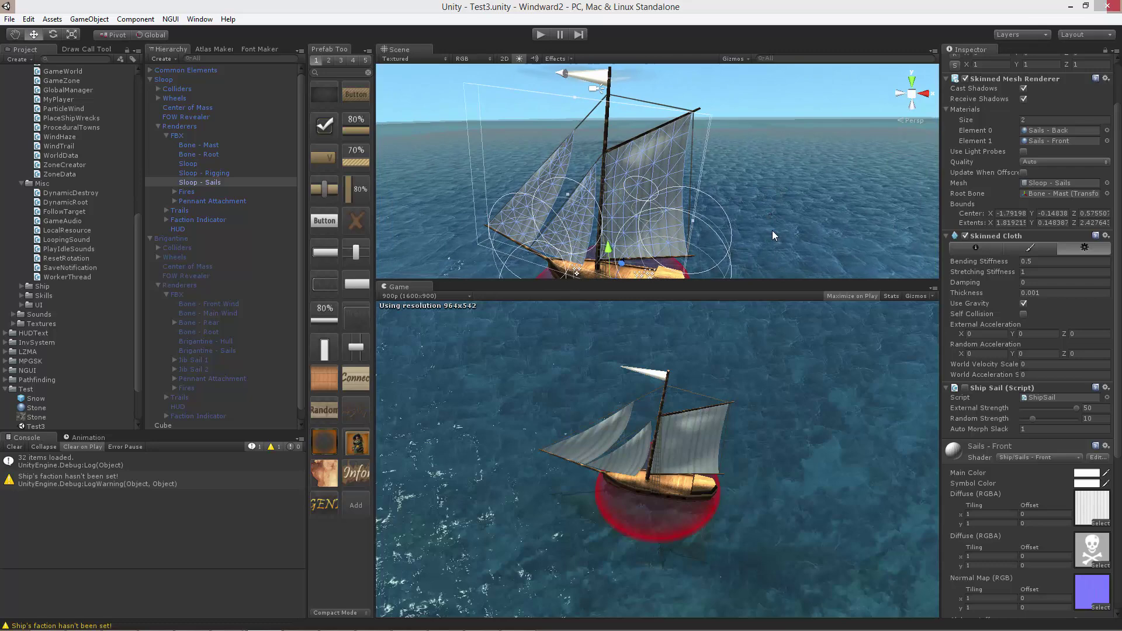
left_click_drag(771, 230, 752, 238, "alt")
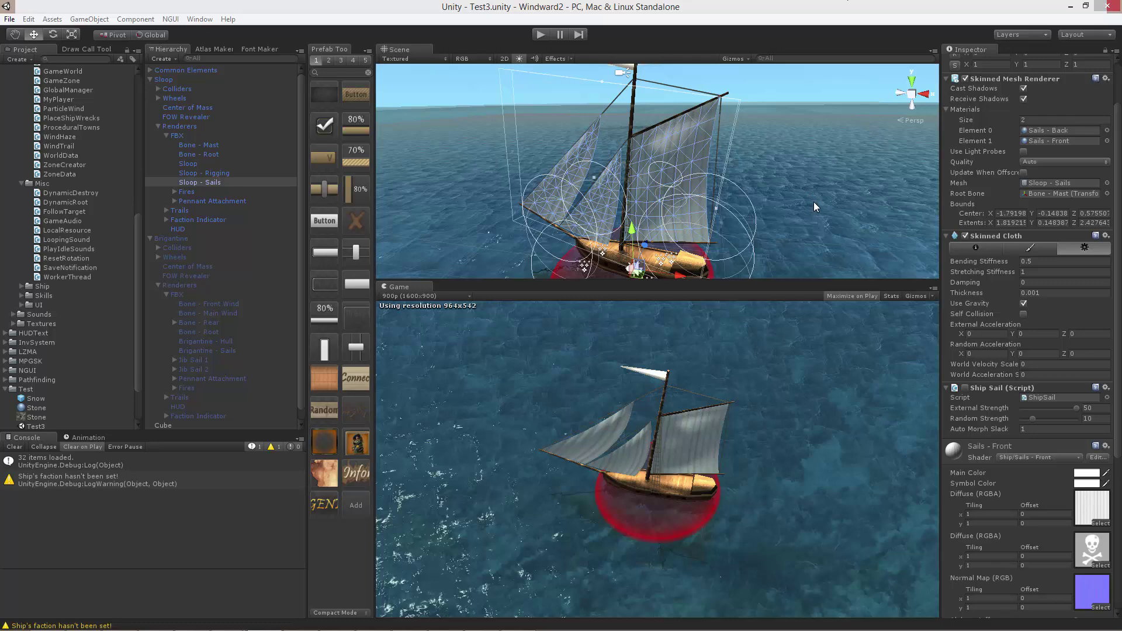
left_click_drag(815, 201, 796, 170, "alt")
key("f")
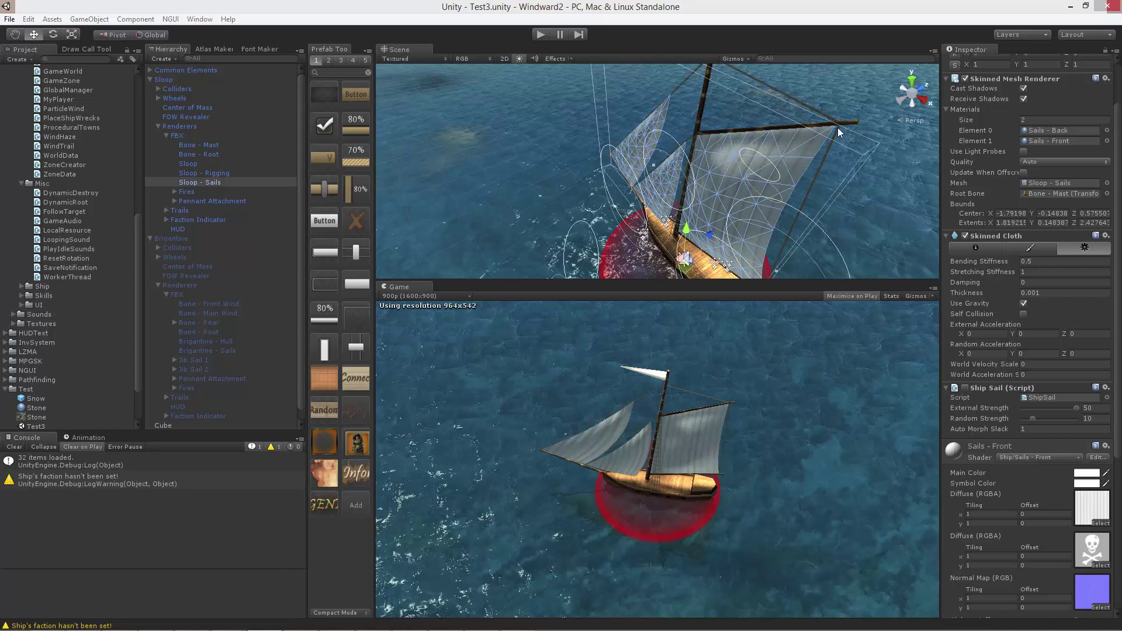
left_click_drag(783, 202, 771, 113, "alt")
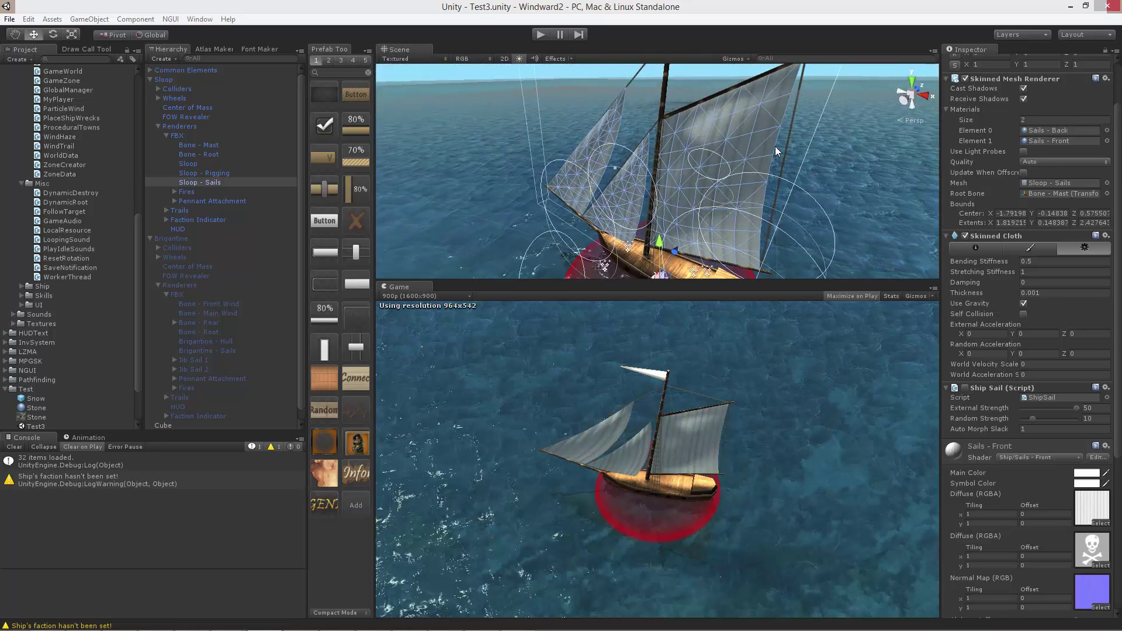
Inspect the Skinned Cloth constraint values of vertices on the mainsail from both sides, and clear the vertex selection
left_click(988, 248)
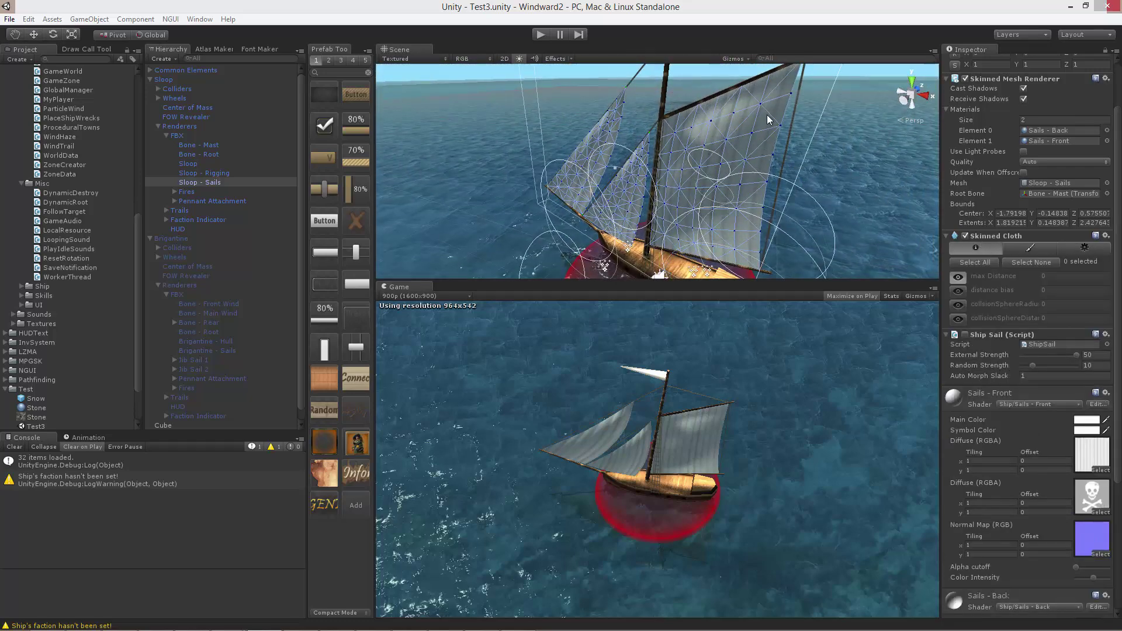
left_click_drag(819, 180, 742, 168, "alt")
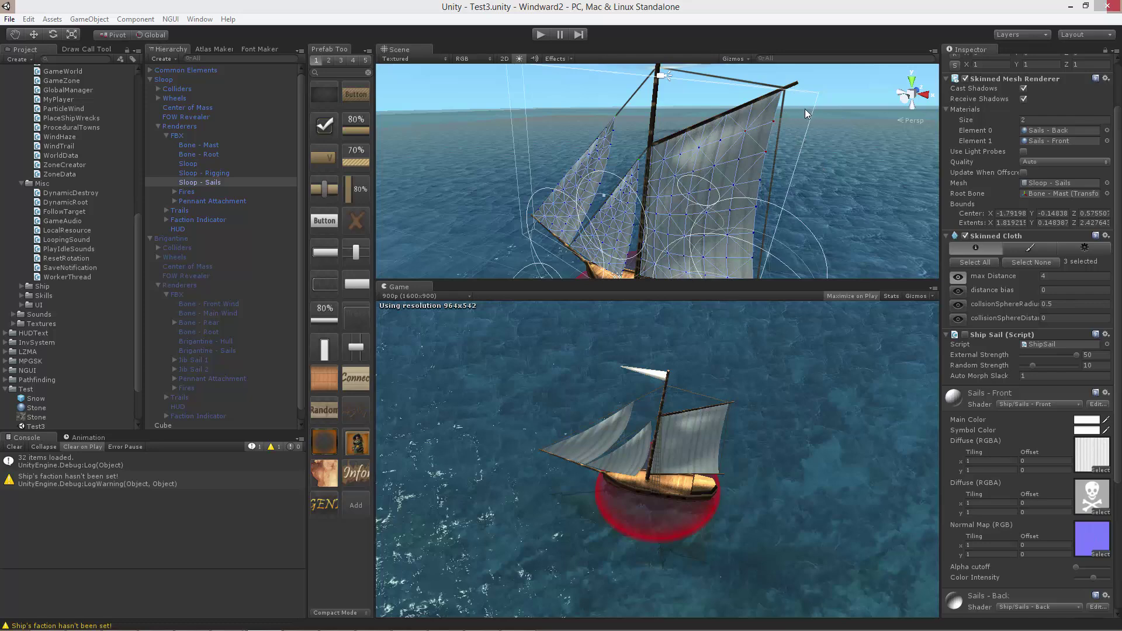
left_click_drag(840, 173, 661, 153, "alt")
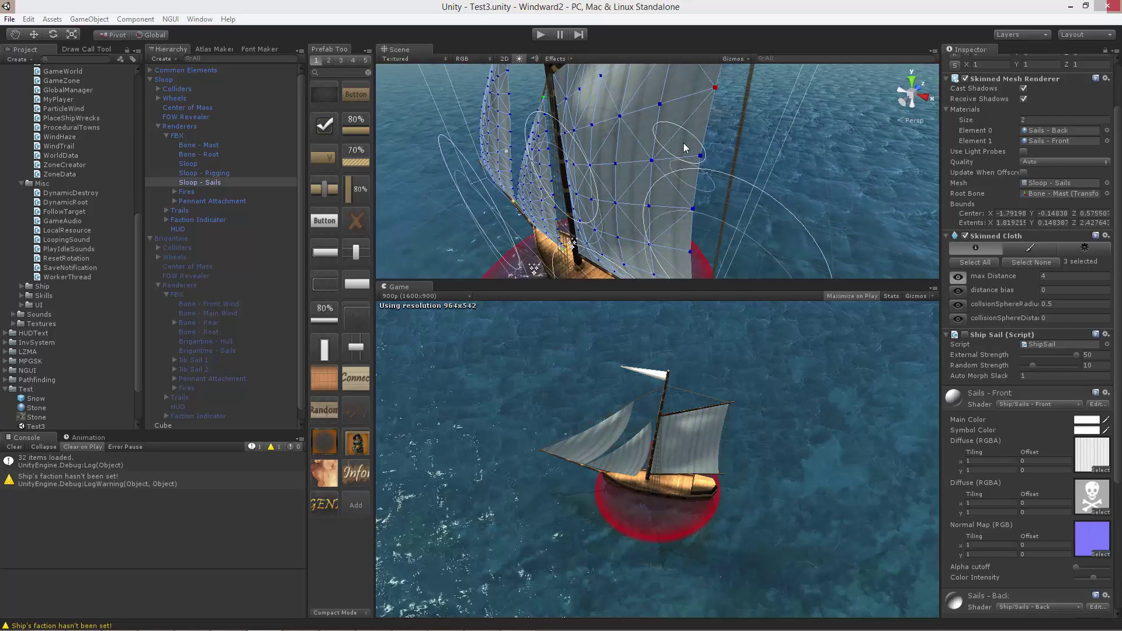
left_click_drag(579, 220, 531, 165, "alt")
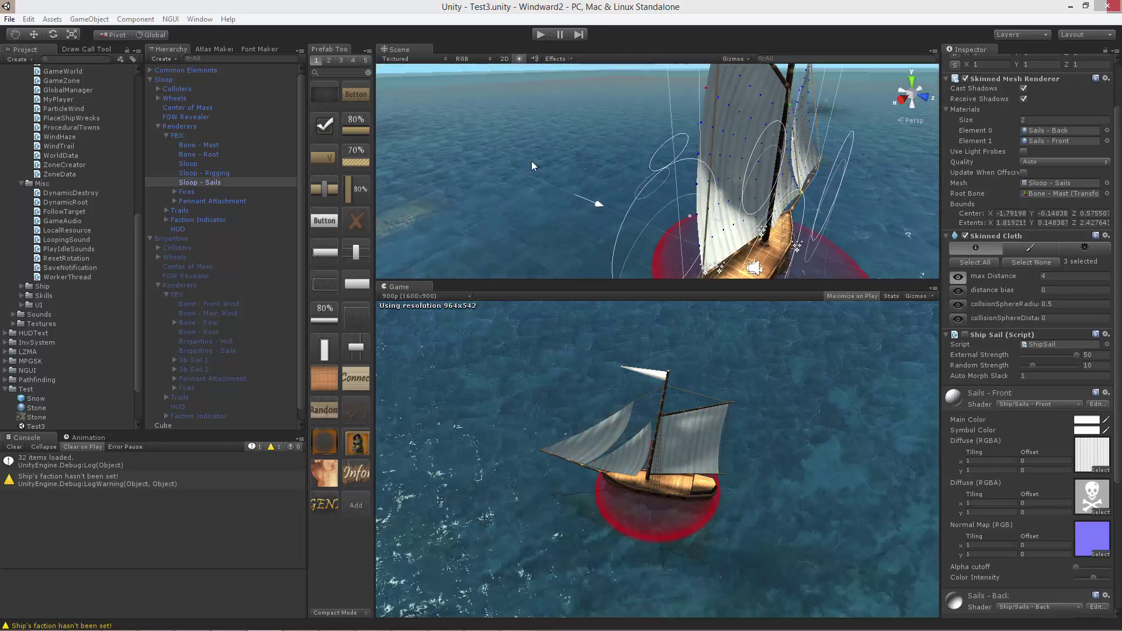
left_click_drag(597, 180, 610, 186, "alt")
left_click_drag(764, 175, 825, 117, "alt")
left_click(825, 116)
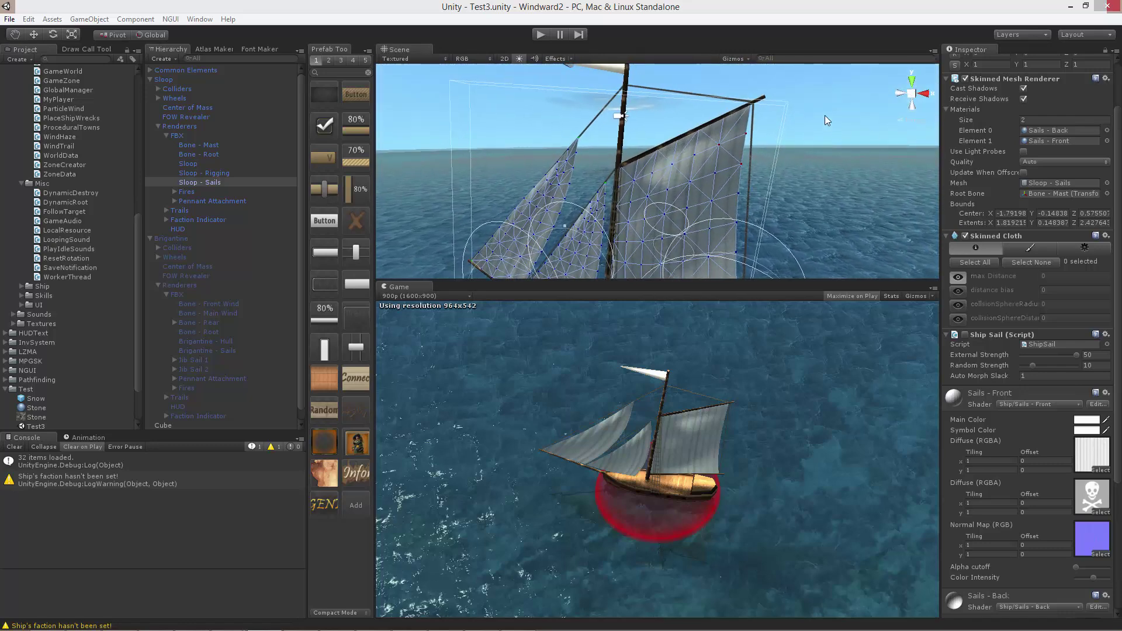
Run the game to preview the cloth sails in motion, stop it and examine the sails in the scene
left_click(539, 36)
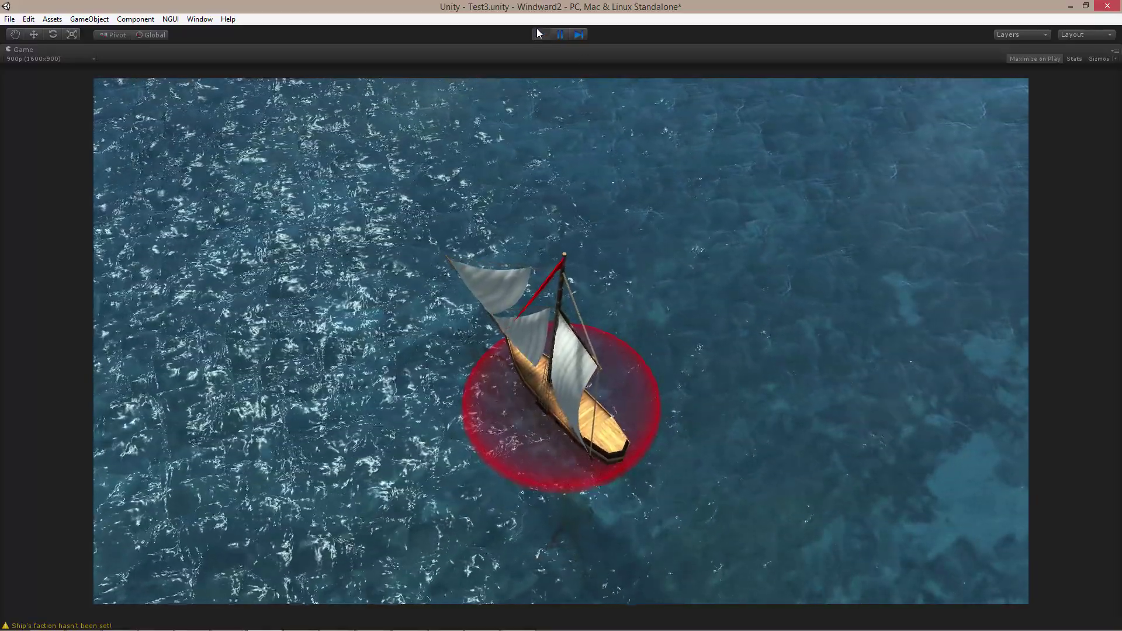
key("ctrl+p")
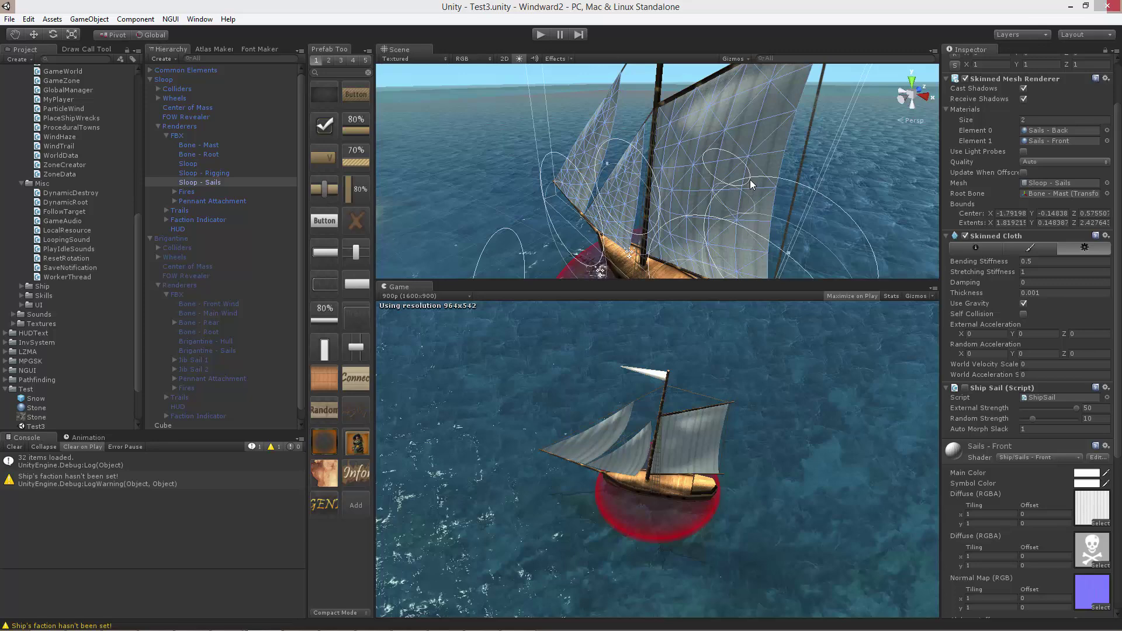
left_click_drag(720, 211, 674, 206, "alt")
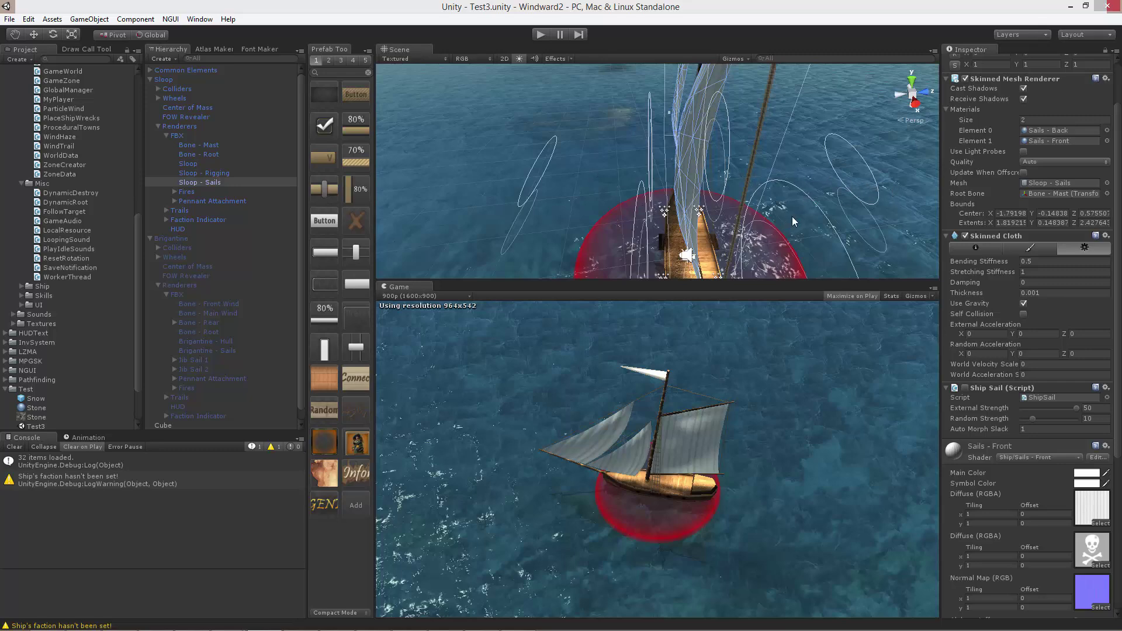
left_click_drag(865, 184, 952, 183, "alt")
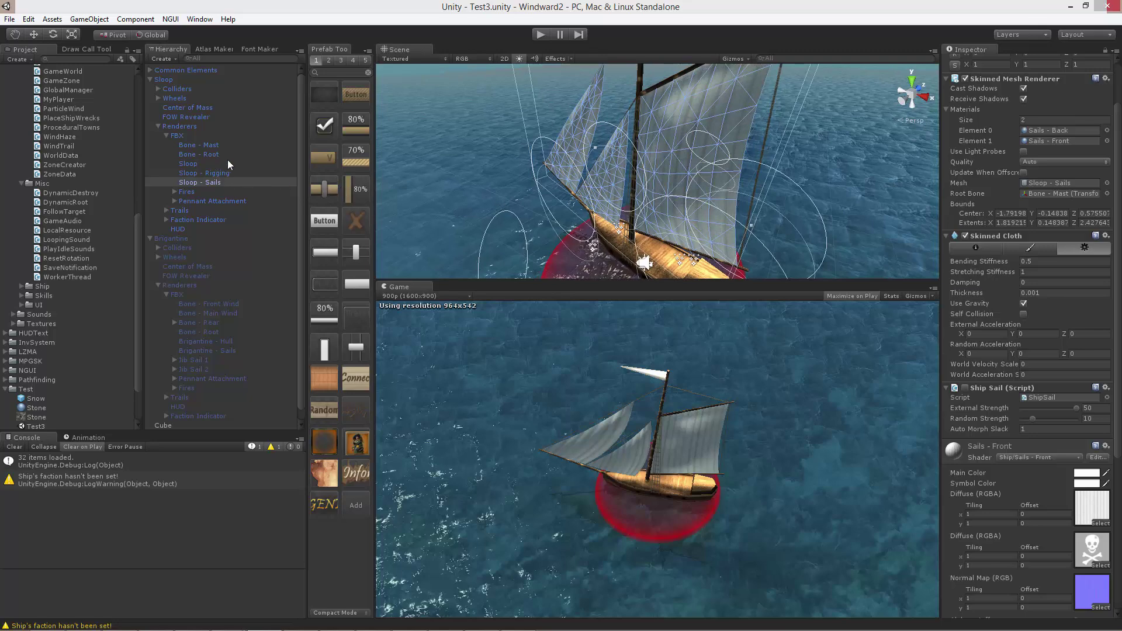
Select Bone - Mast, try moving it sideways across the ship, and undo the move
left_click(214, 153)
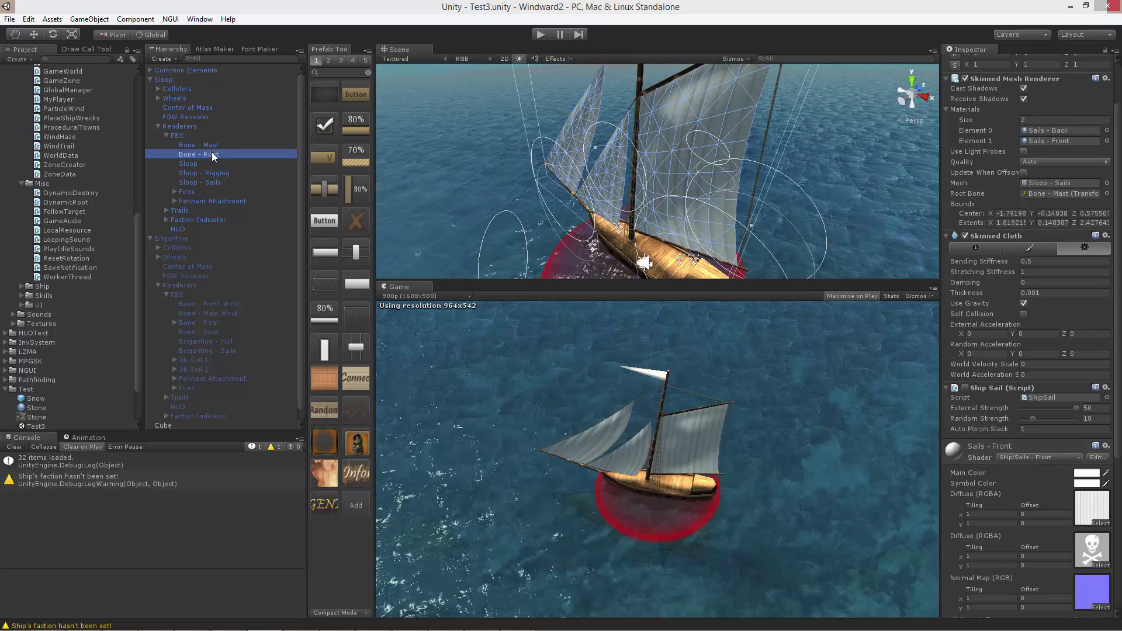
key("Up")
left_click_drag(409, 146, 429, 198, "alt")
key("w")
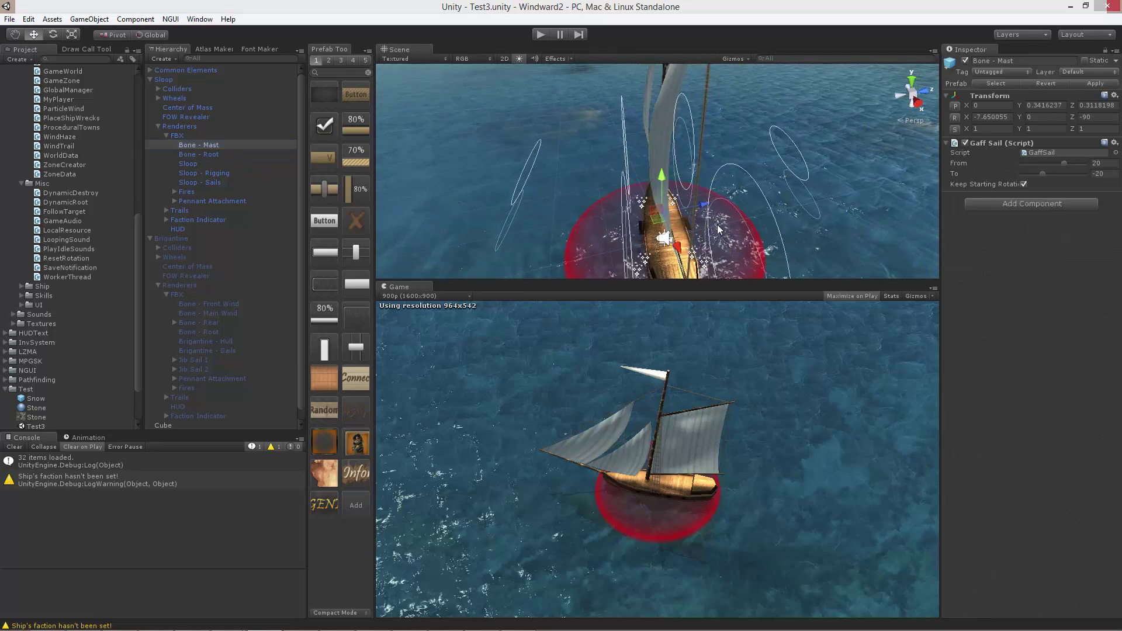
left_click_drag(704, 210, 729, 216)
key("ctrl+z")
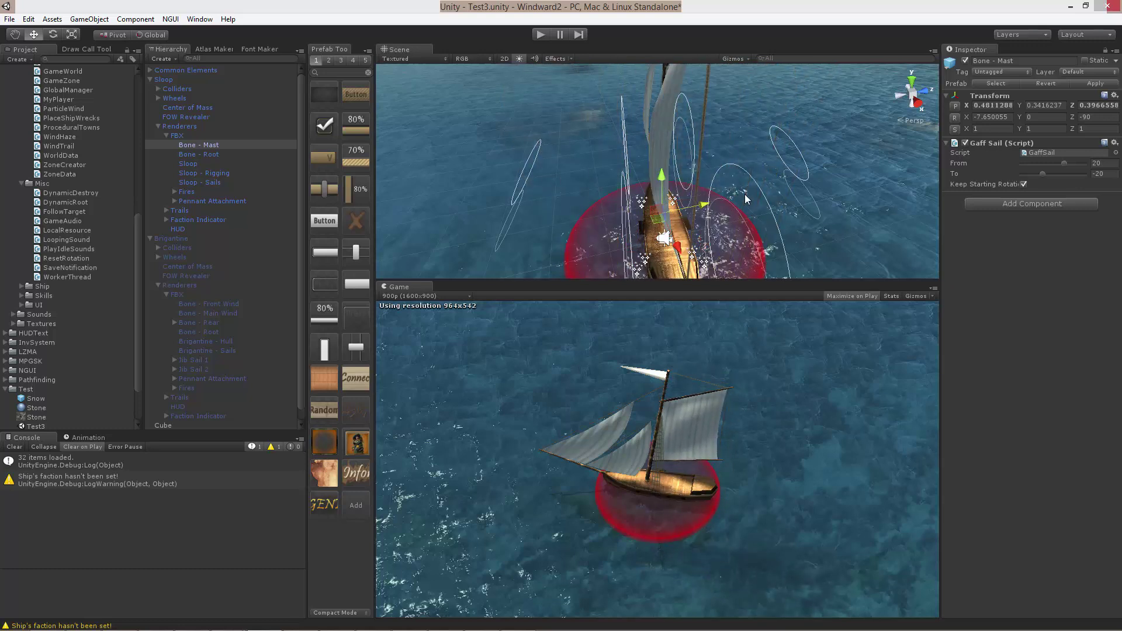
Try rotating Bone - Mast to swing the mainsail, and undo the rotation
key("e")
left_click_drag(678, 228, 882, 199)
key("ctrl+z")
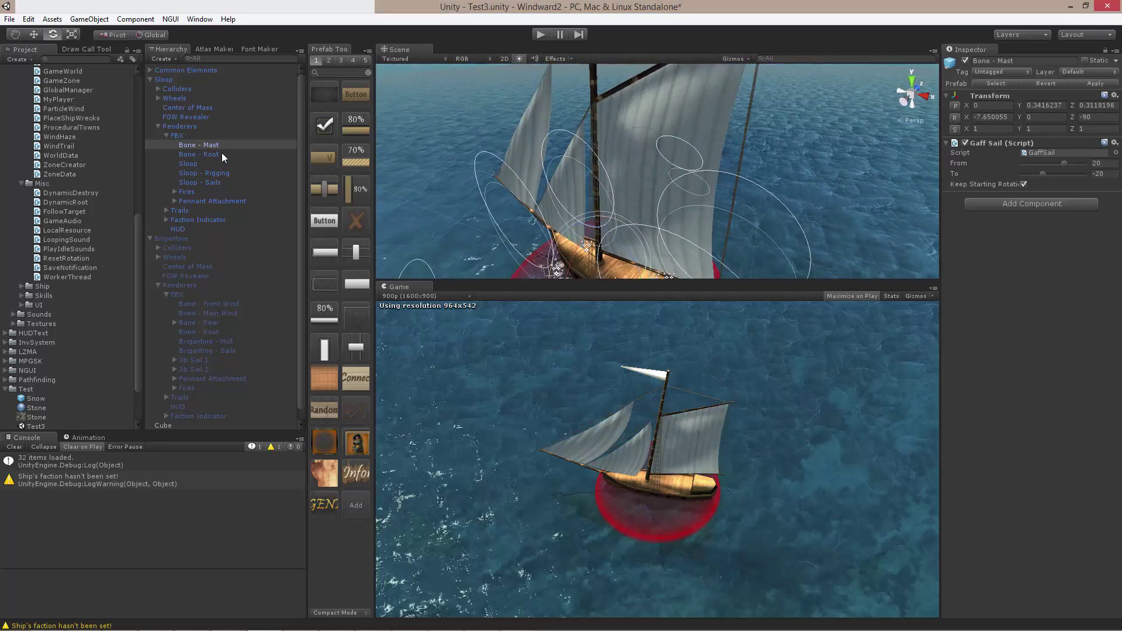
Examine the sails' curvature from the stern and both sides, with the Sloop - Sails object selected
left_click_drag(786, 231, 609, 113, "alt")
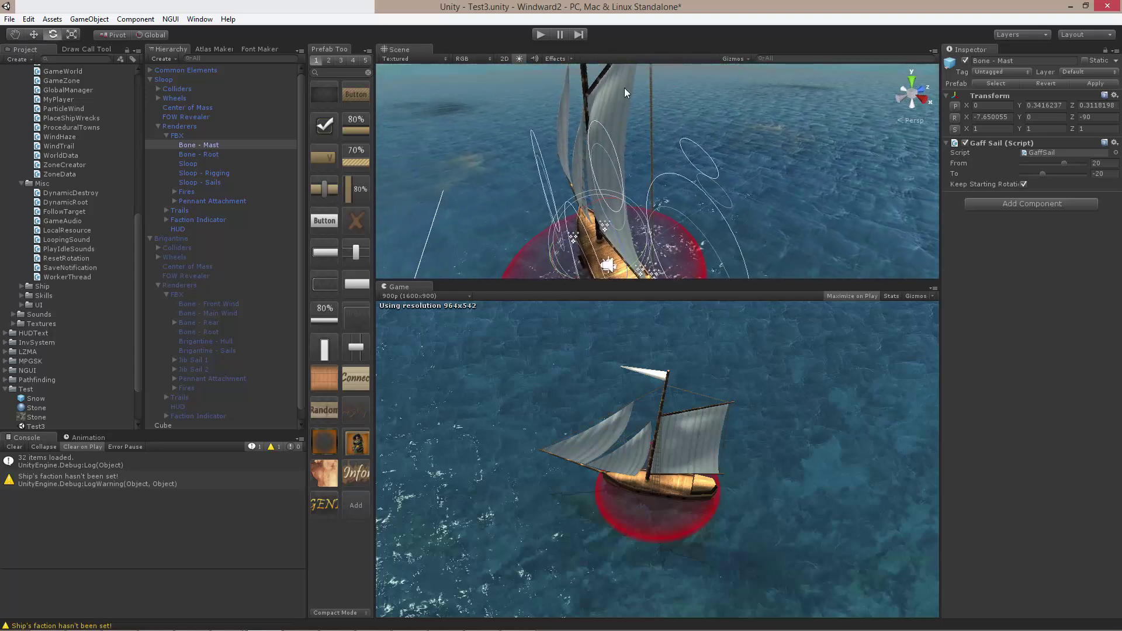
left_click_drag(606, 190, 535, 174, "alt")
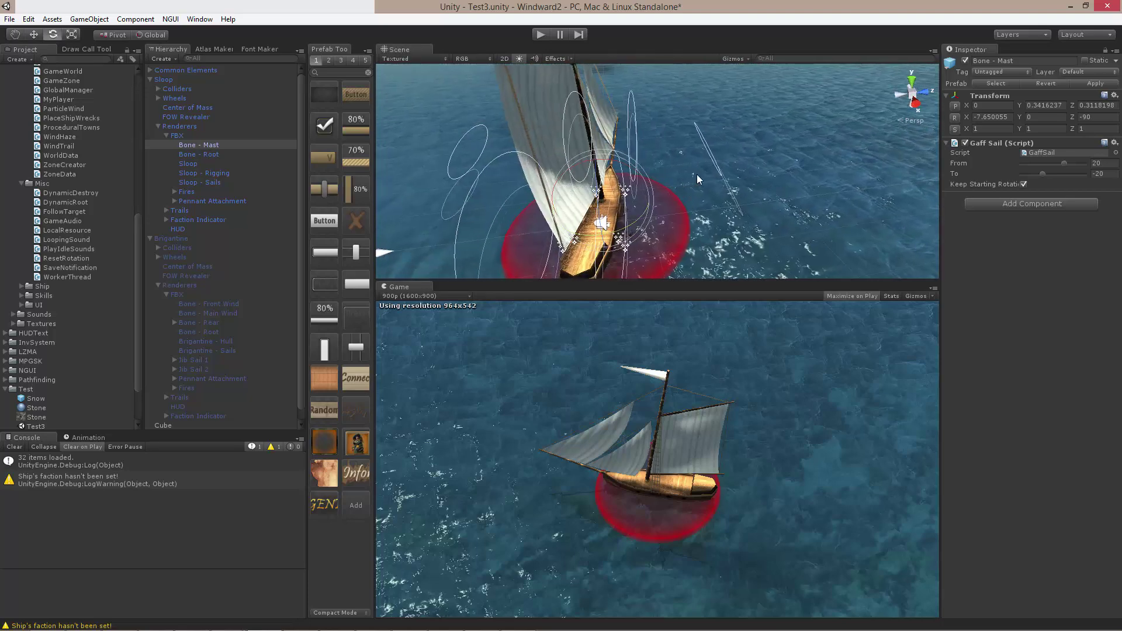
scroll(697, 174, "up", 3)
left_click_drag(697, 174, 790, 173, "alt")
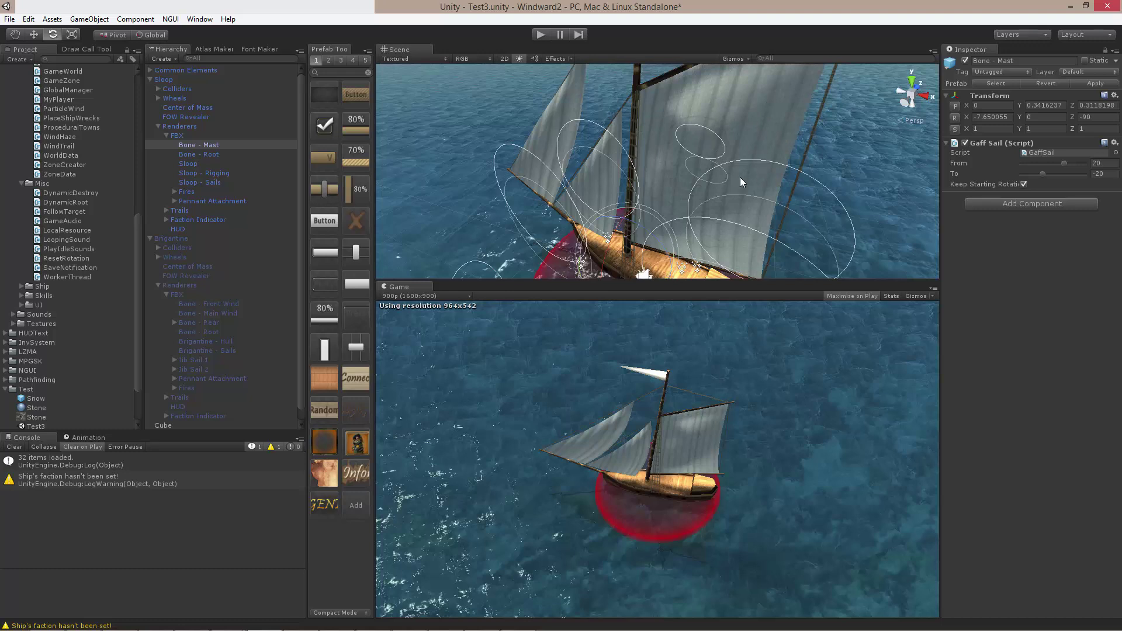
left_click(773, 125)
left_click_drag(804, 170, 822, 127, "alt")
left_click_drag(693, 255, 638, 199, "alt")
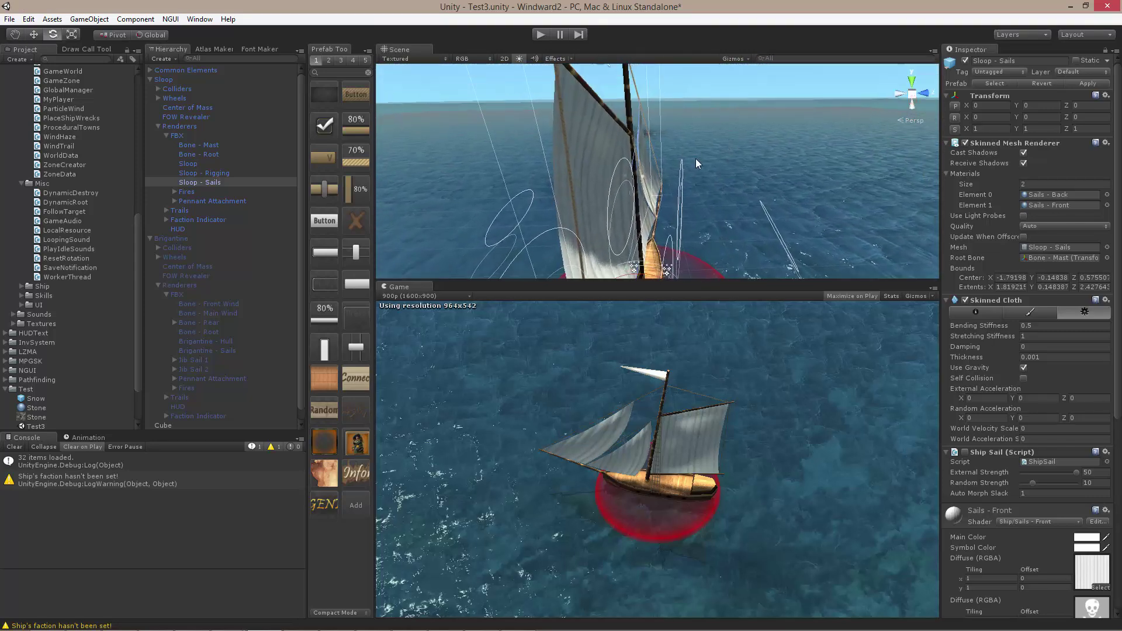
left_click_drag(704, 164, 715, 185, "alt")
key("e")
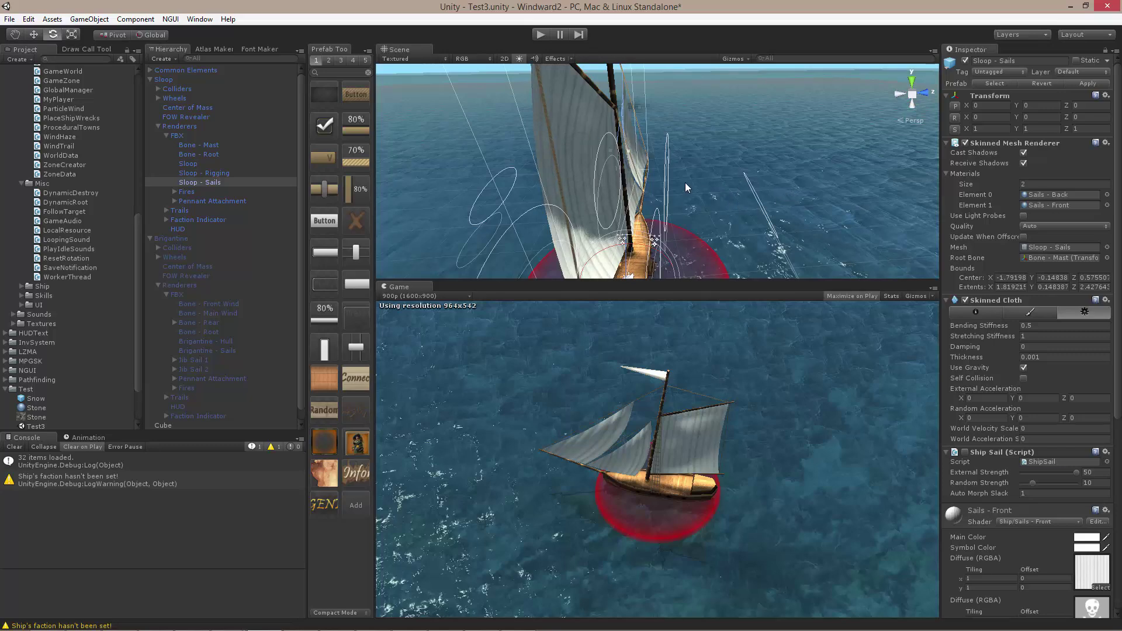
left_click_drag(686, 183, 609, 118, "alt")
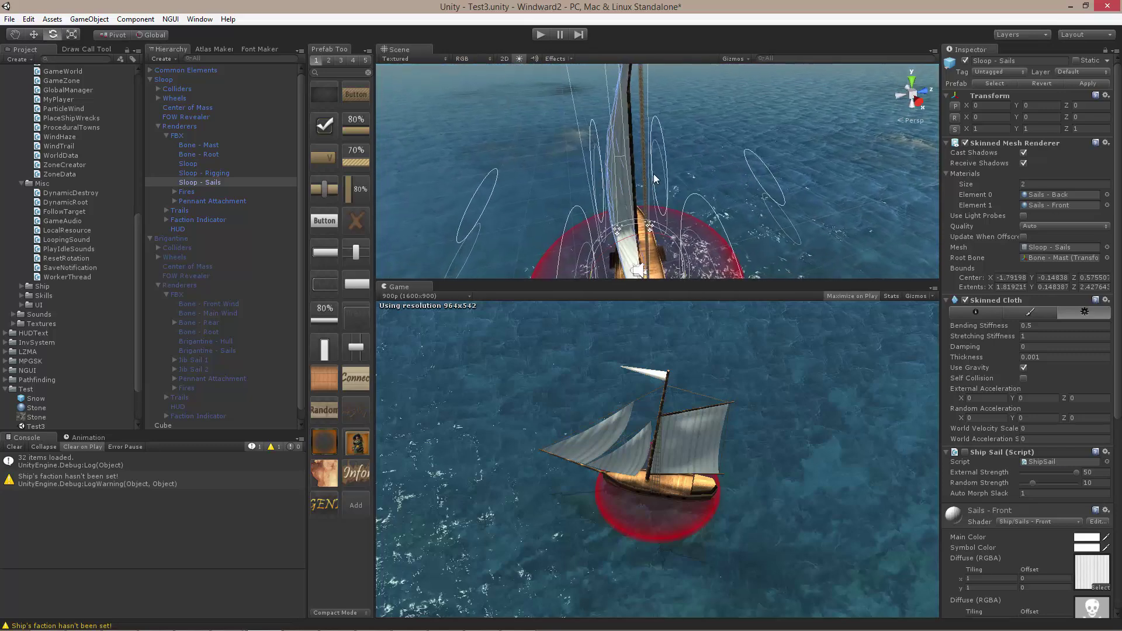
left_click_drag(654, 174, 694, 187, "alt")
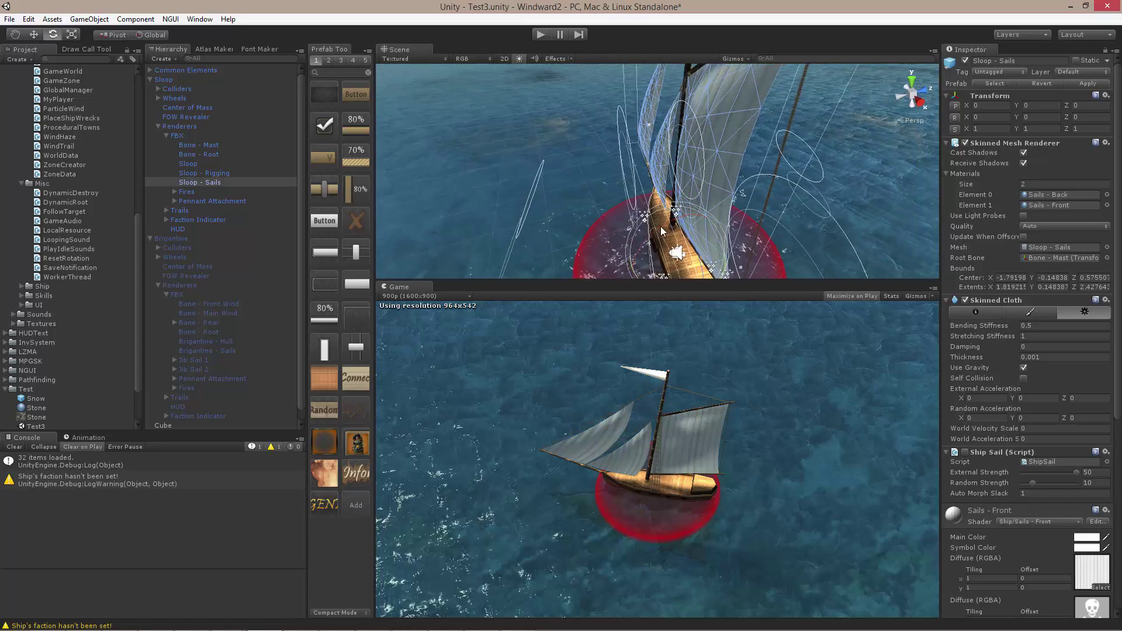
left_click_drag(663, 232, 784, 324, "alt")
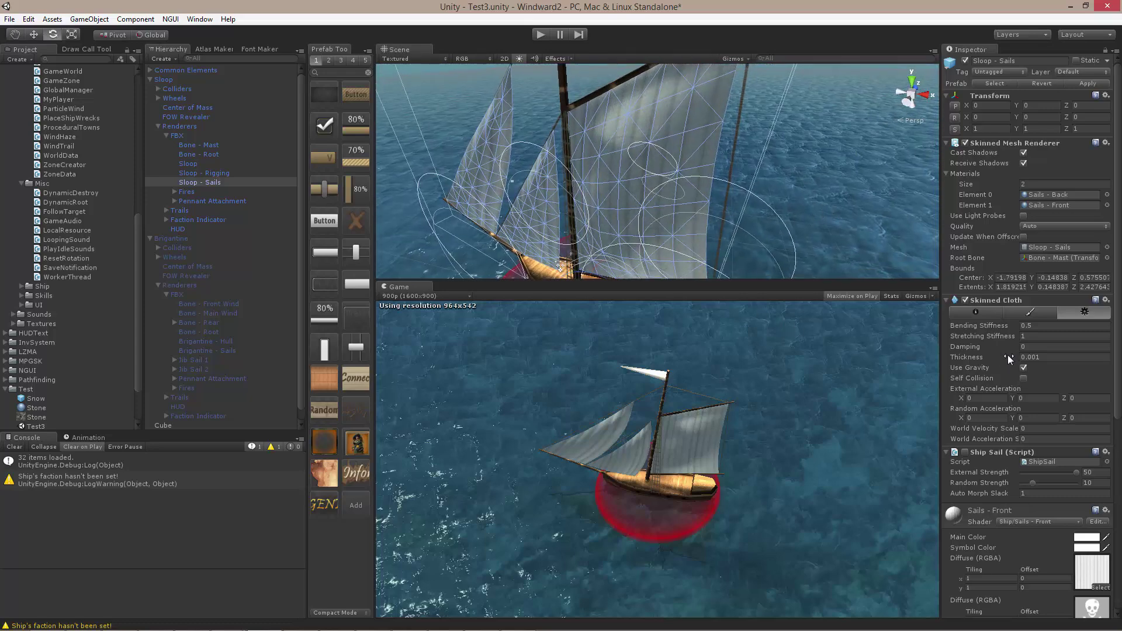
Enable the Ship Sail script on Sloop - Sails, run the game to test it and pause playback
left_click(966, 453)
left_click_drag(821, 199, 674, 212, "alt")
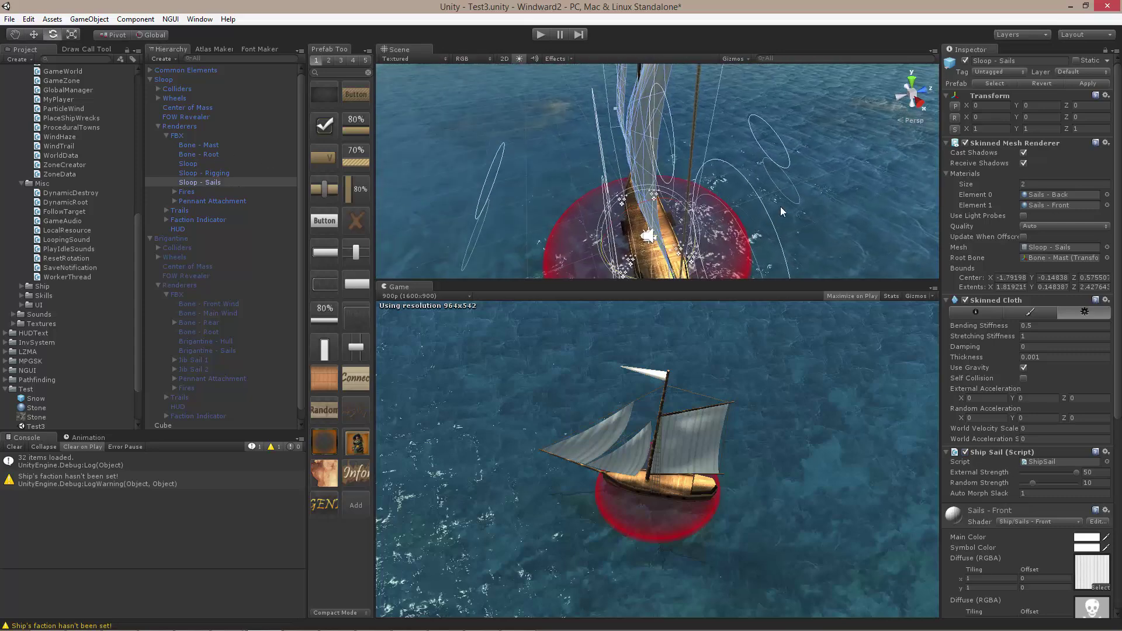
left_click_drag(781, 205, 578, 193, "alt")
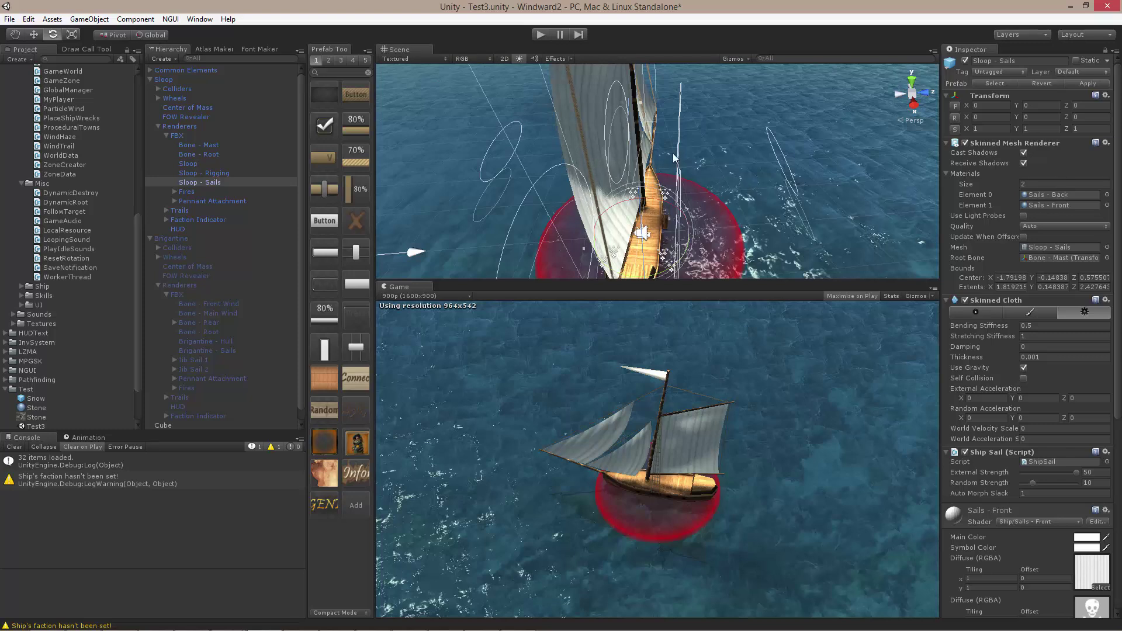
left_click(540, 34)
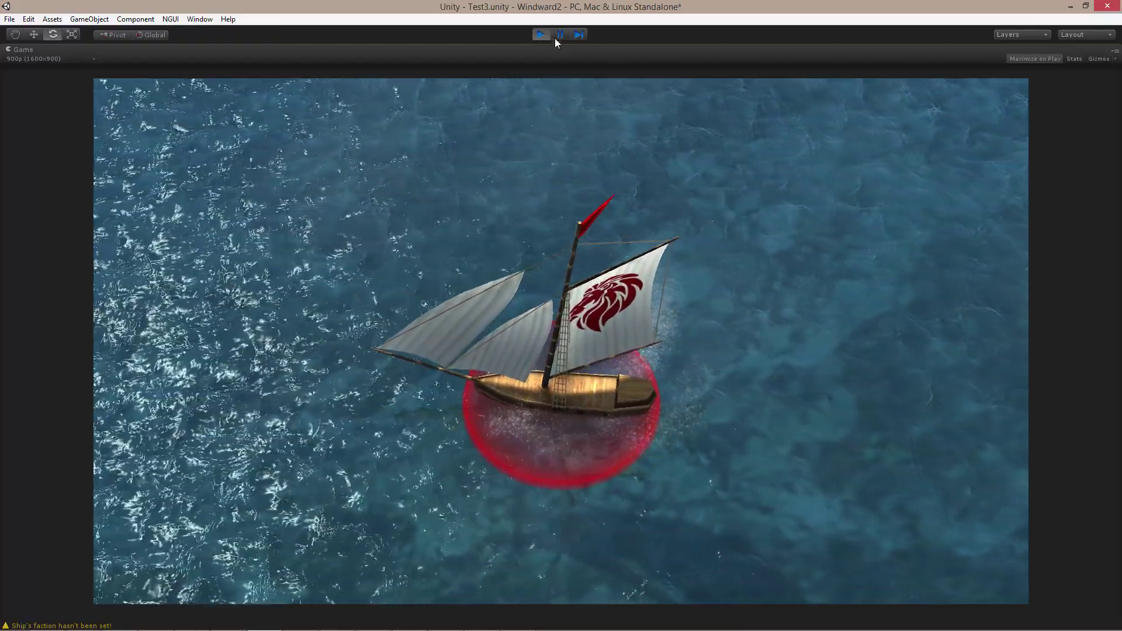
left_click(560, 35)
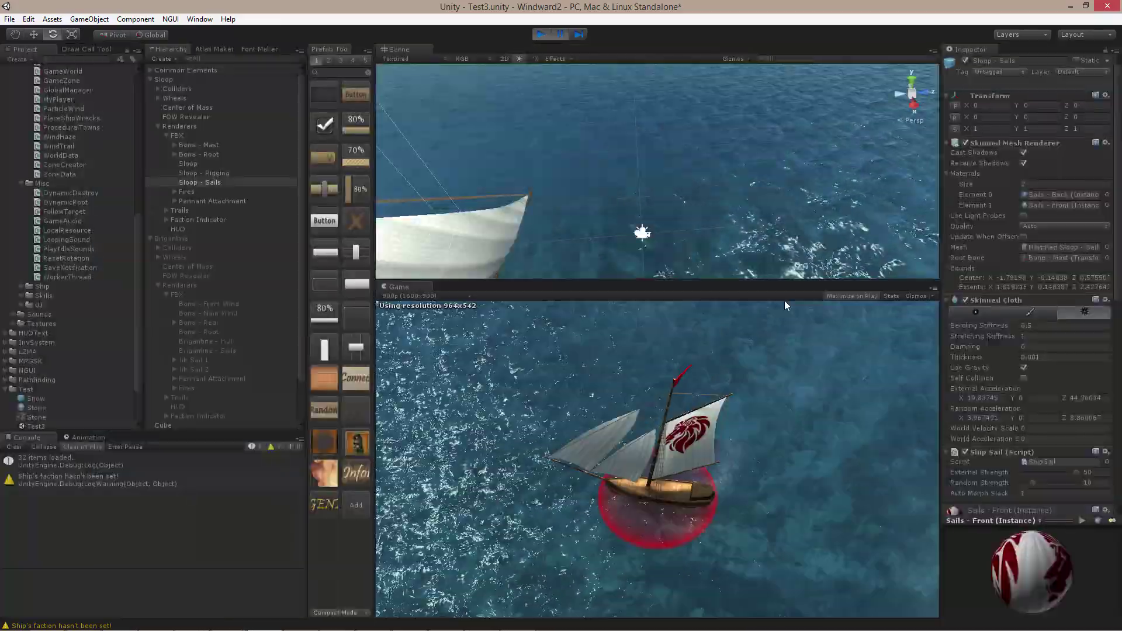
Select Bone - Mast and try adjusting its Y rotation to swing the mainsail while the game is running
left_click_drag(714, 129, 643, 175, "alt")
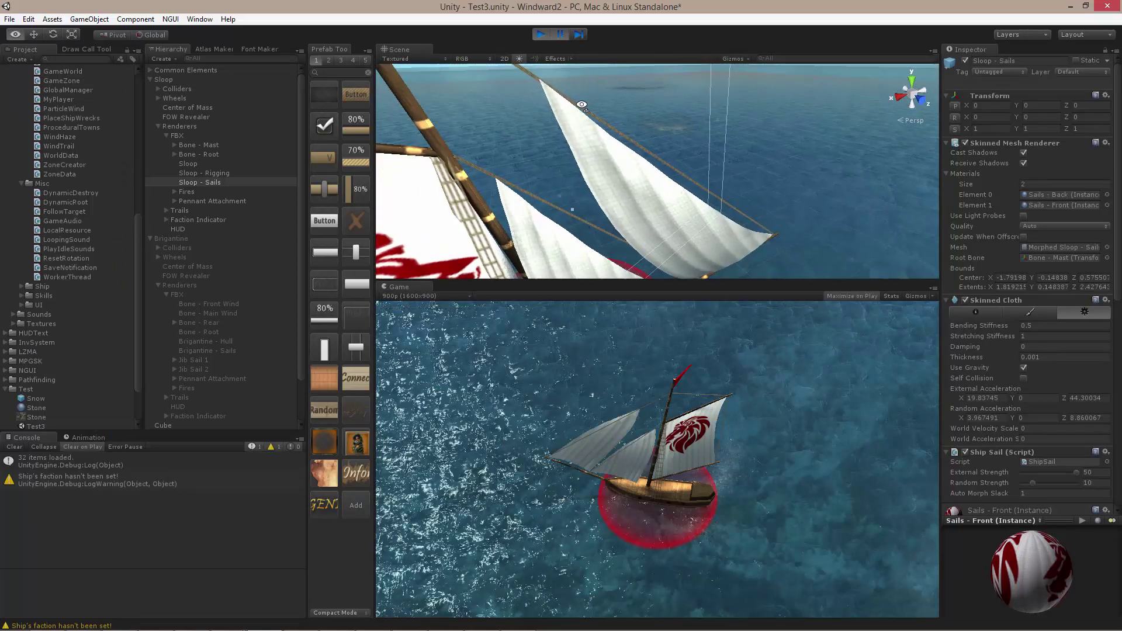
scroll(643, 176, "up", 5)
left_click(199, 145)
key("e")
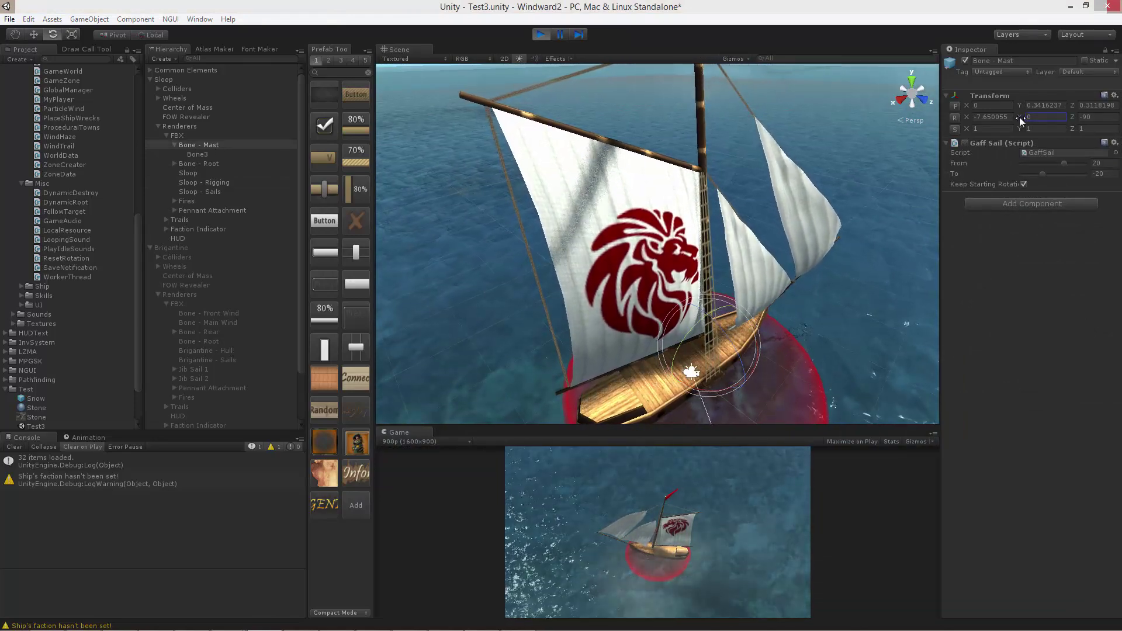
left_click_drag(1019, 117, 404, 155)
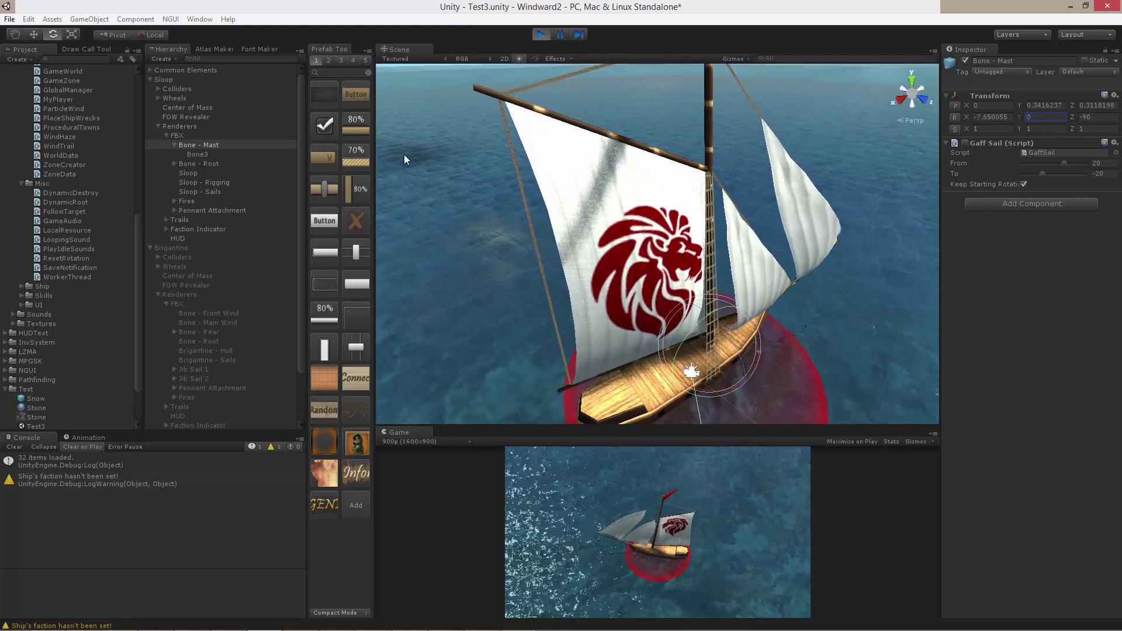
Select Bone3 under Bone - Mast and try moving it along its Y axis, checking the sails' reaction from both sides of the ship
left_click(199, 155)
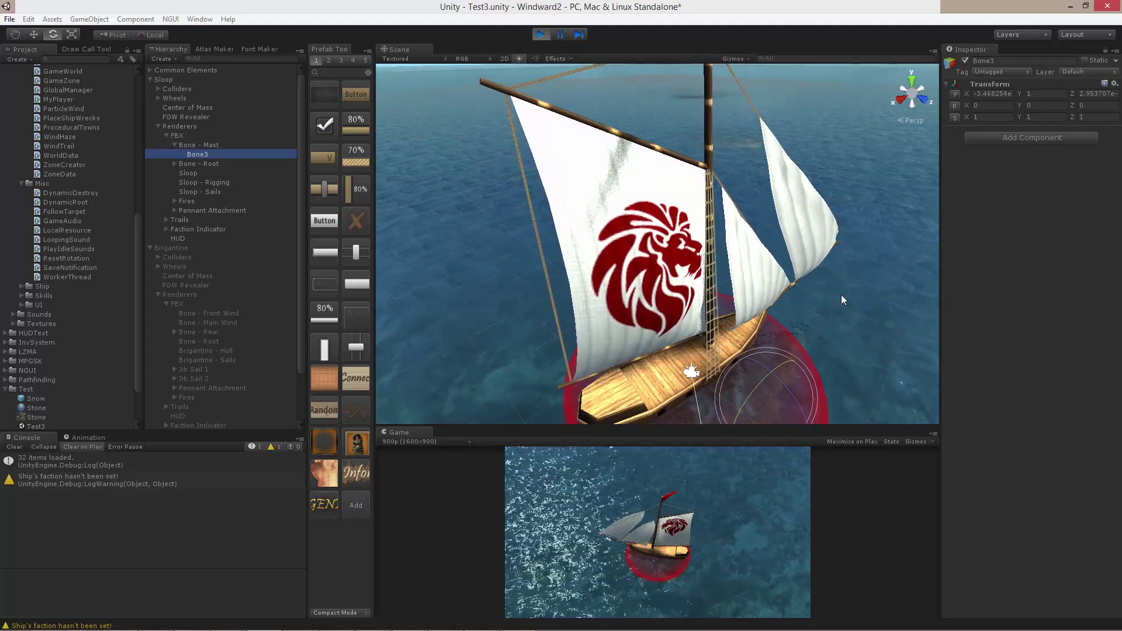
left_click_drag(837, 279, 866, 241, "alt")
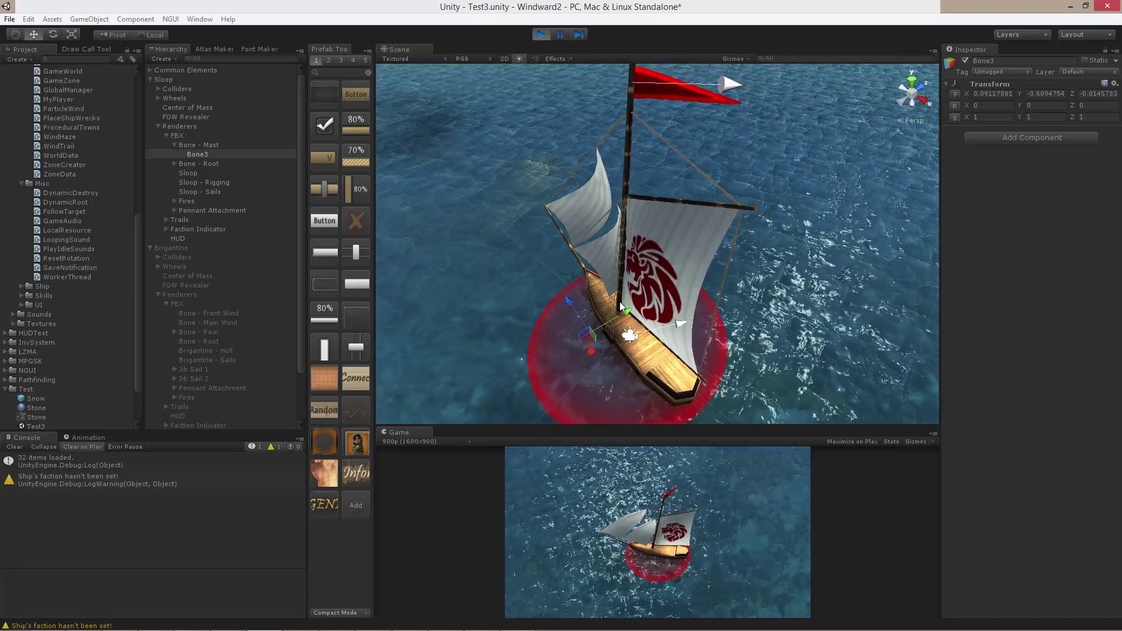
left_click_drag(716, 296, 696, 280, "alt")
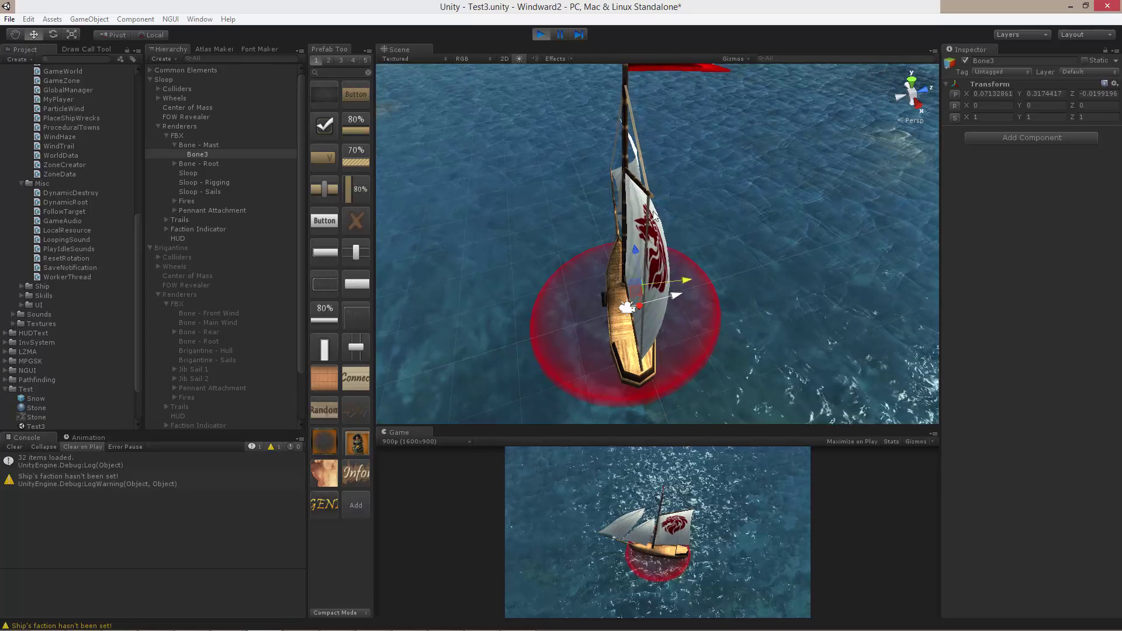
left_click_drag(740, 183, 720, 305, "alt")
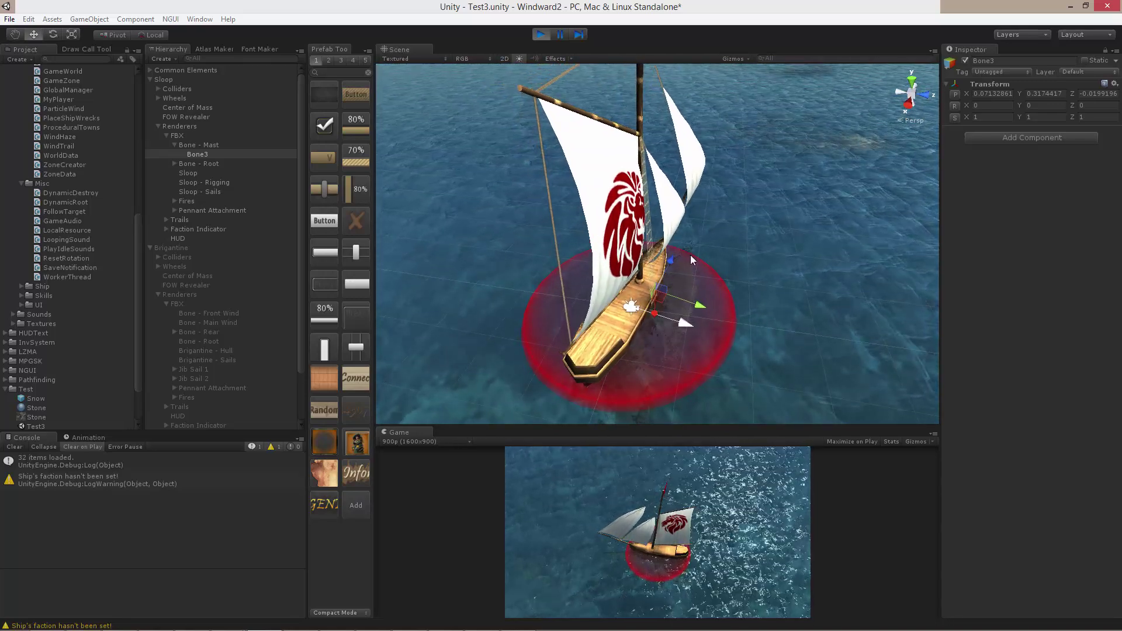
mouse_move(699, 308)
left_mouse_down()
mouse_move(647, 286)
mouse_move(691, 296)
left_mouse_up()
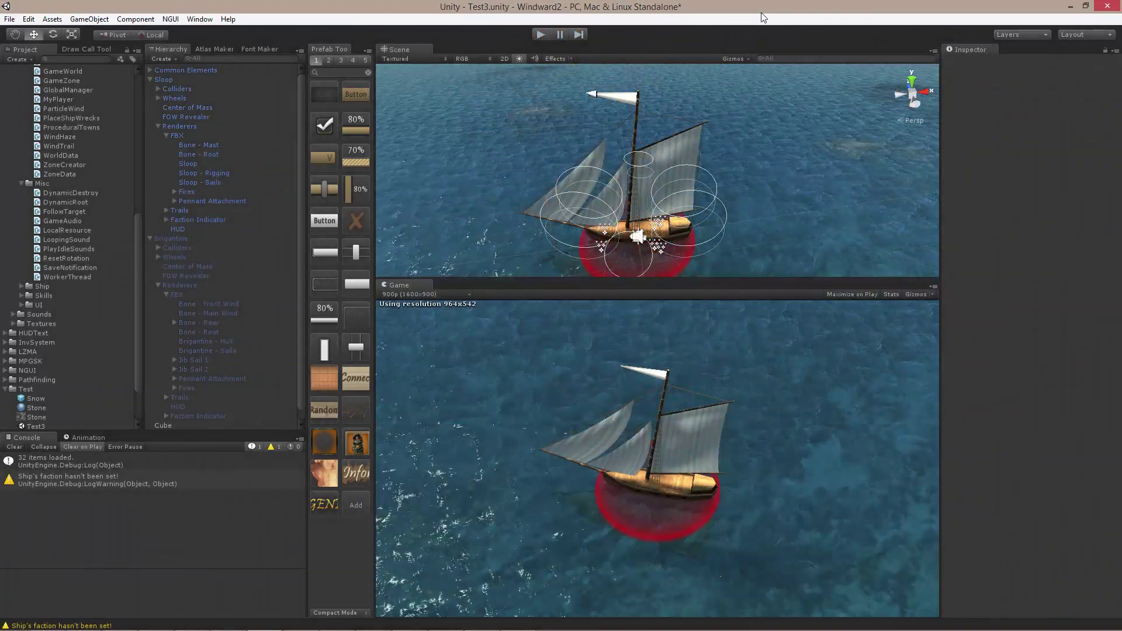